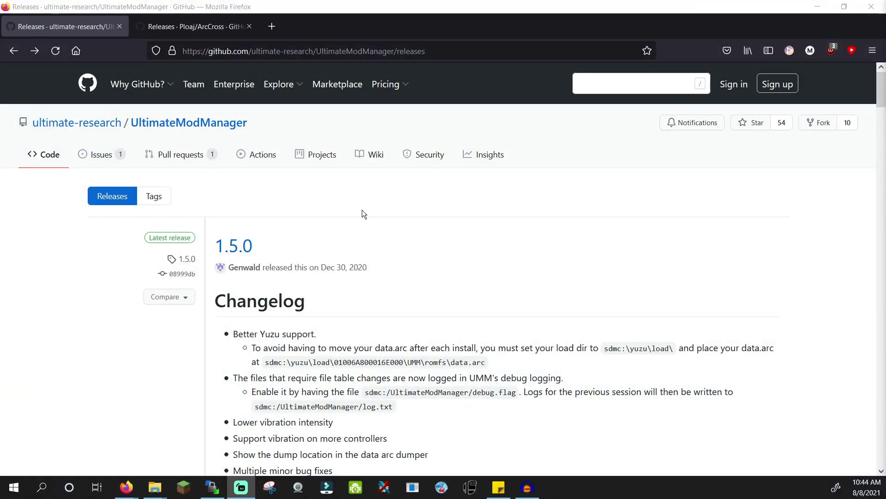
Download Ultimate_Mod_Manager.nro from the GitHub release assets.
{"action": "scroll", "coordinate": [353, 219], "scroll_direction": "down", "scroll_amount": 6}
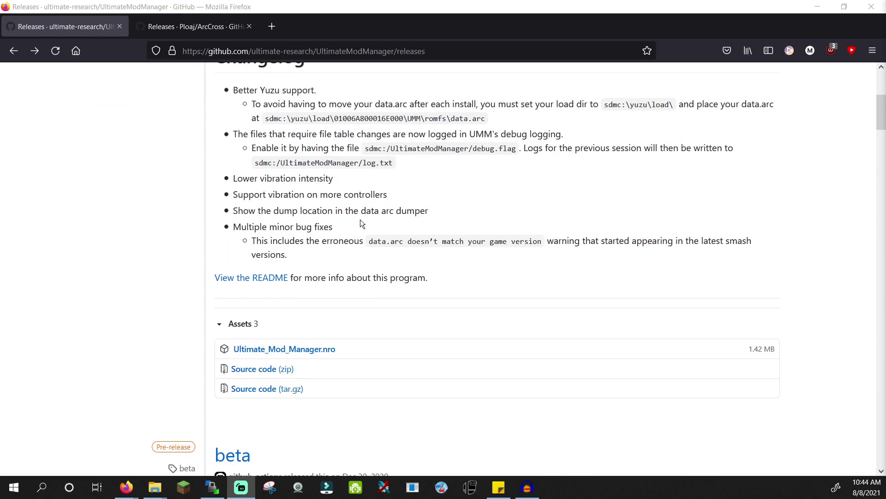
{"action": "left_click", "coordinate": [312, 288]}
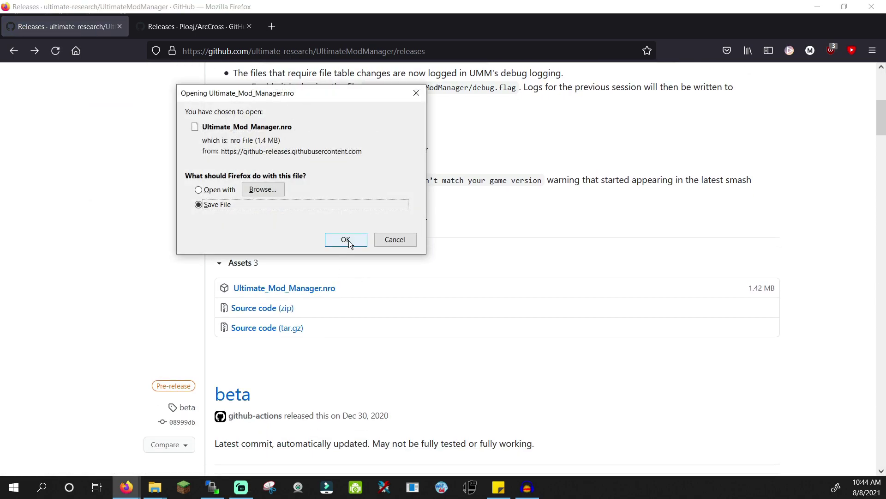
{"action": "left_click", "coordinate": [345, 240]}
Copy Ultimate_Mod_Manager.nro from downloads into WinSCP's /switch folder, then close WinSCP.
{"action": "left_click", "coordinate": [727, 50]}
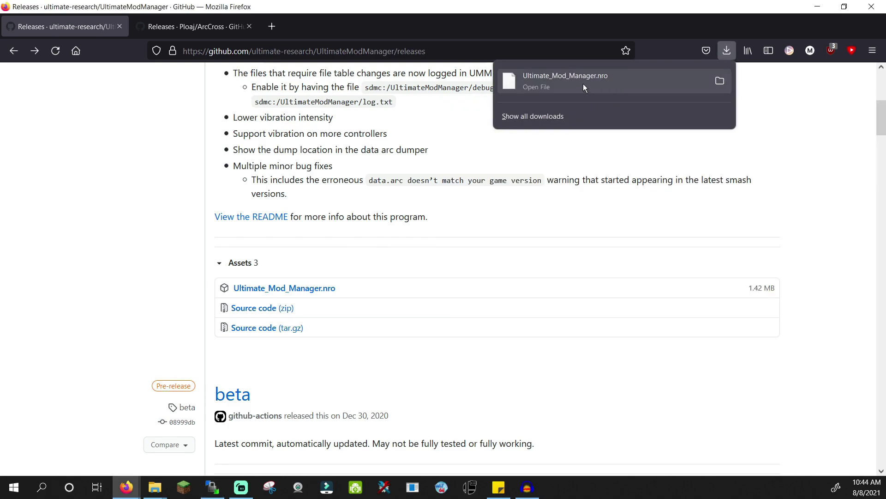
{"action": "left_click_drag", "start_coordinate": [583, 84], "coordinate": [626, 307]}
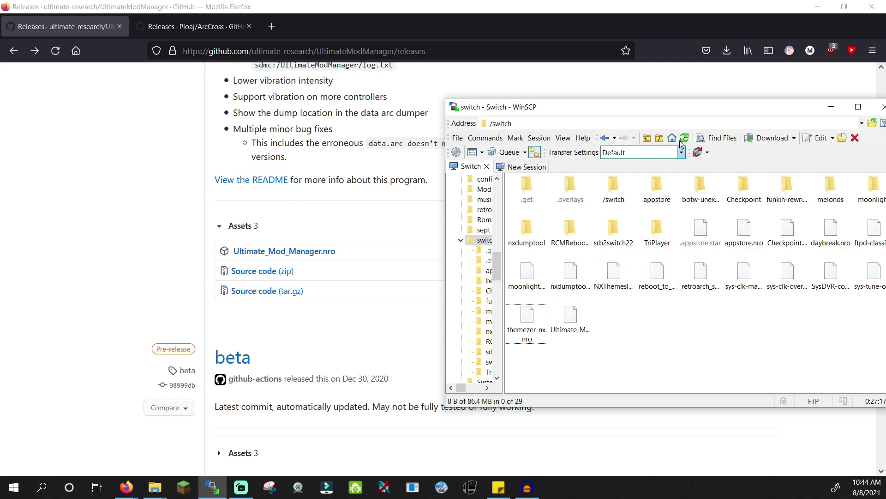
{"action": "left_click_drag", "start_coordinate": [702, 106], "coordinate": [644, 99]}
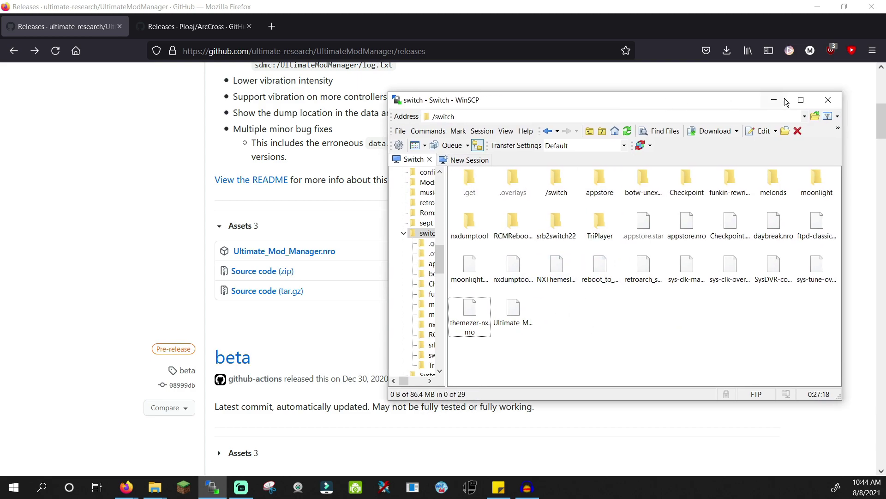
{"action": "left_click", "coordinate": [830, 99]}
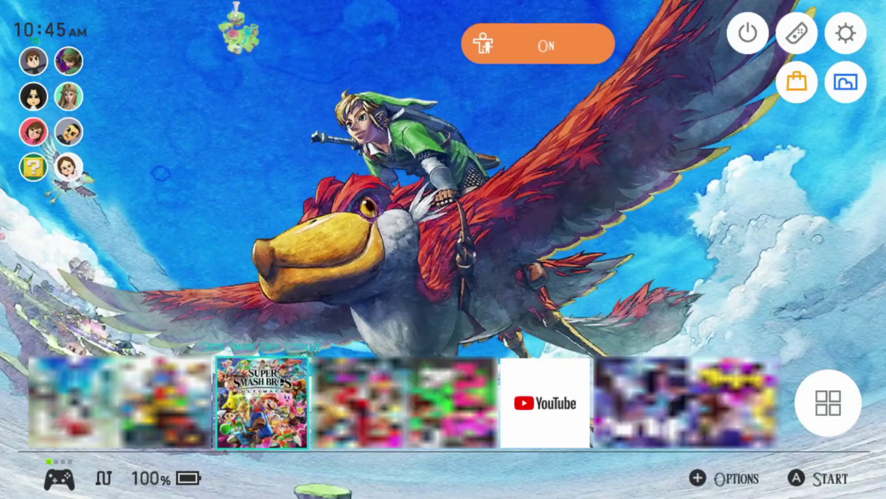
Launch Ultimate Mod Manager from hbmenu and use Data Arc Dumper to dump data.arc as a split file.
{"action": "key", "text": "Return"}
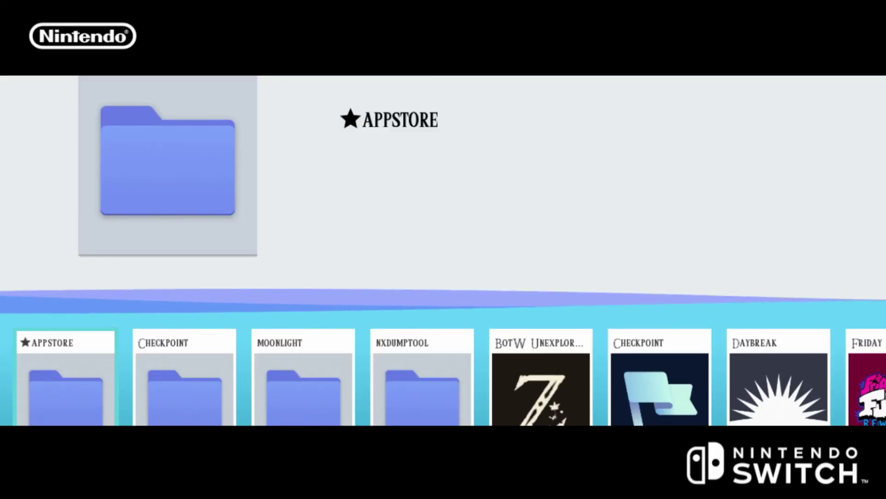
{"action": "key", "text": "Right"}
{"action": "key", "text": "Right"}
{"action": "key", "text": "Right"}
{"action": "key", "text": "Right"}
{"action": "key", "text": "Right"}
{"action": "key", "text": "Right"}
{"action": "key", "text": "Right"}
{"action": "key", "text": "Right"}
{"action": "key", "text": "Right"}
{"action": "key", "text": "Right"}
{"action": "key", "text": "Right"}
{"action": "key", "text": "Right"}
{"action": "key", "text": "Right"}
{"action": "key", "text": "Right"}
{"action": "key", "text": "Right"}
{"action": "key", "text": "Right"}
{"action": "key", "text": "Right"}
{"action": "key", "text": "Right"}
{"action": "key", "text": "Right"}
{"action": "key", "text": "Right"}
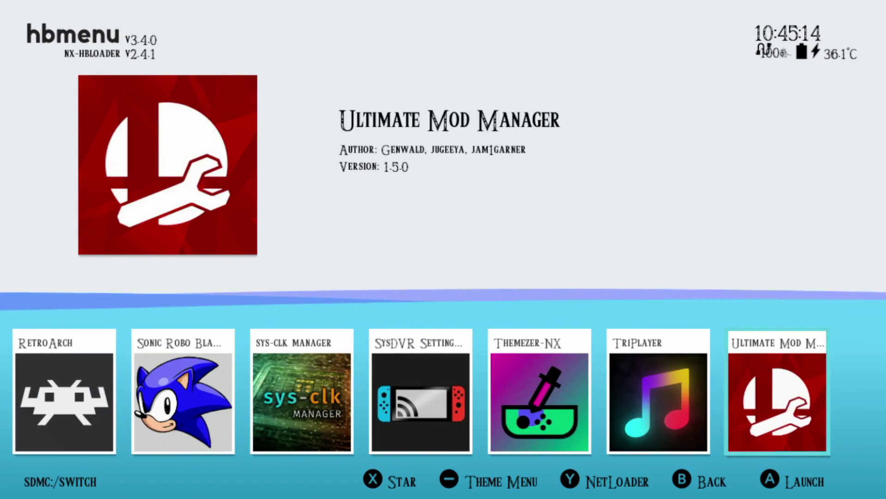
{"action": "key", "text": "Return"}
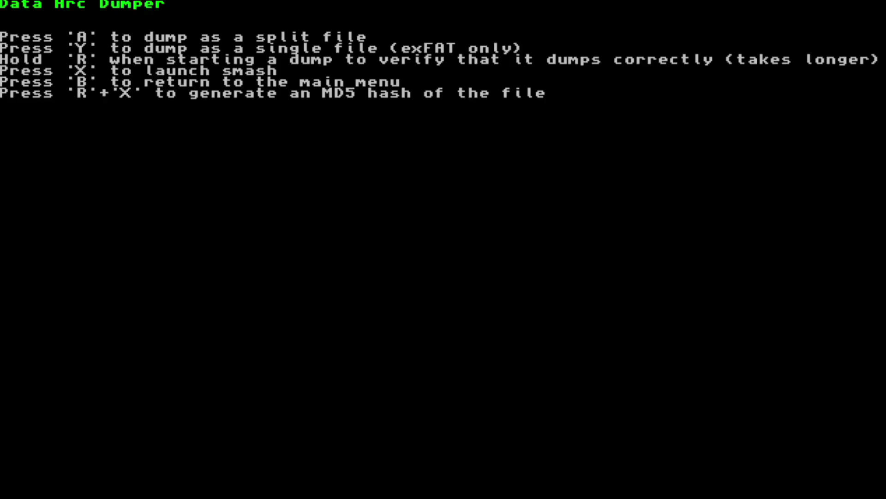
{"action": "key", "text": "a"}
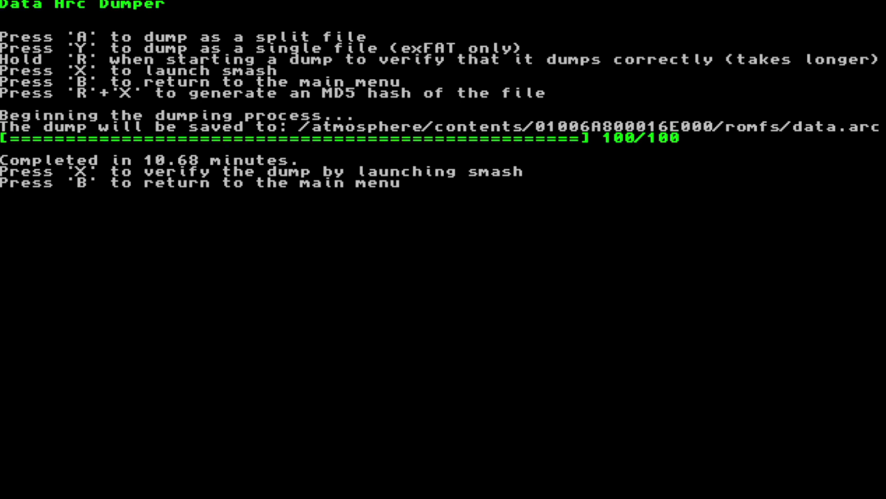
Leave the dumper and close the running Smash Bros. from the HOME menu.
{"action": "key", "text": "b"}
{"action": "key", "text": "Home"}
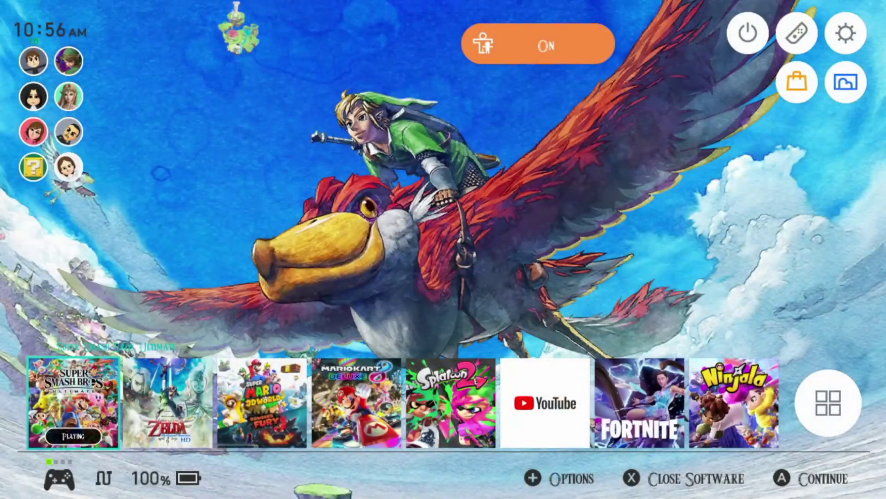
{"action": "key", "text": "x"}
{"action": "key", "text": "a"}
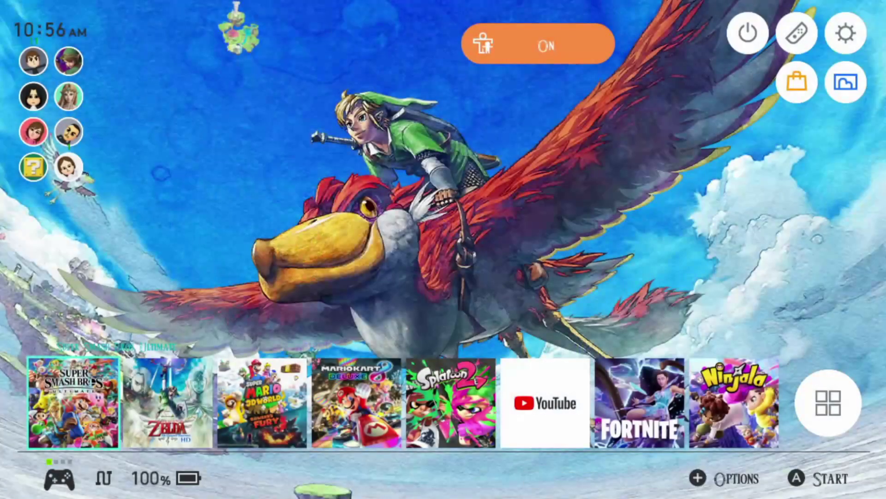
Bring up the console's Power Options and highlight Turn Off.
{"action": "key", "text": "XF86PowerOff"}
{"action": "key", "text": "Down"}
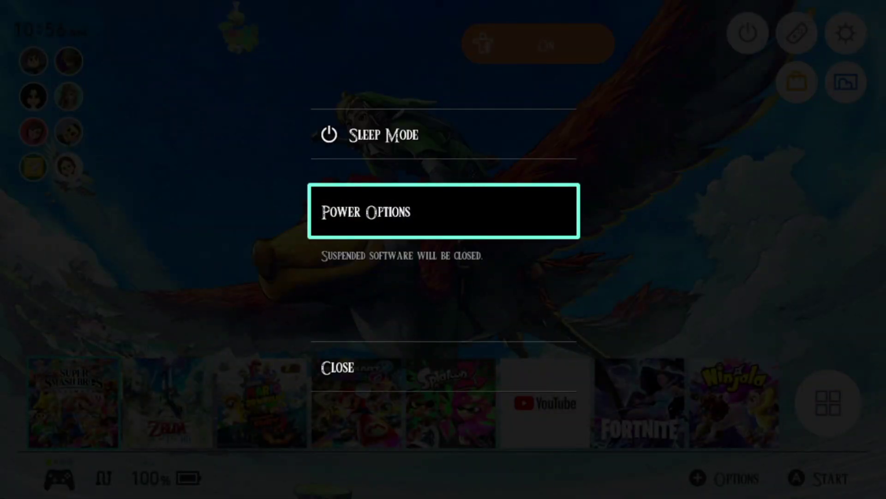
{"action": "key", "text": "a"}
{"action": "key", "text": "Down"}
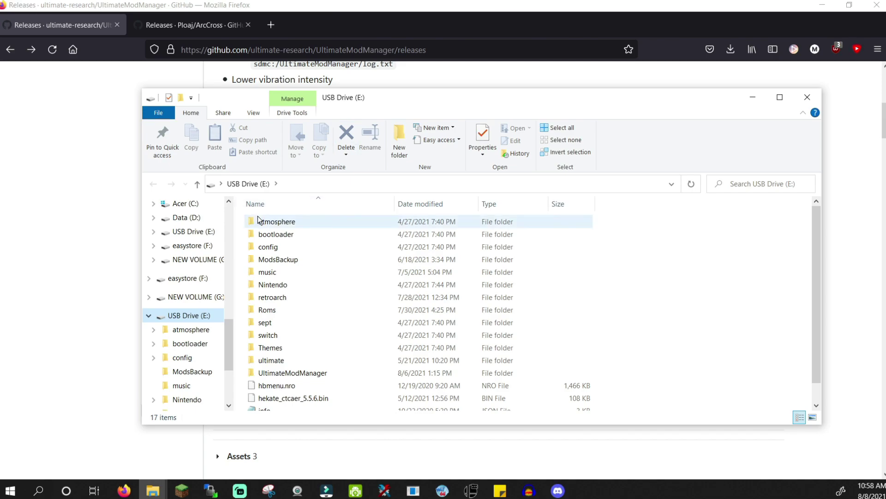
On USB Drive (E:), browse to atmosphere > contents > 01006A800016E000 > romfs.
{"action": "double_click", "coordinate": [317, 224]}
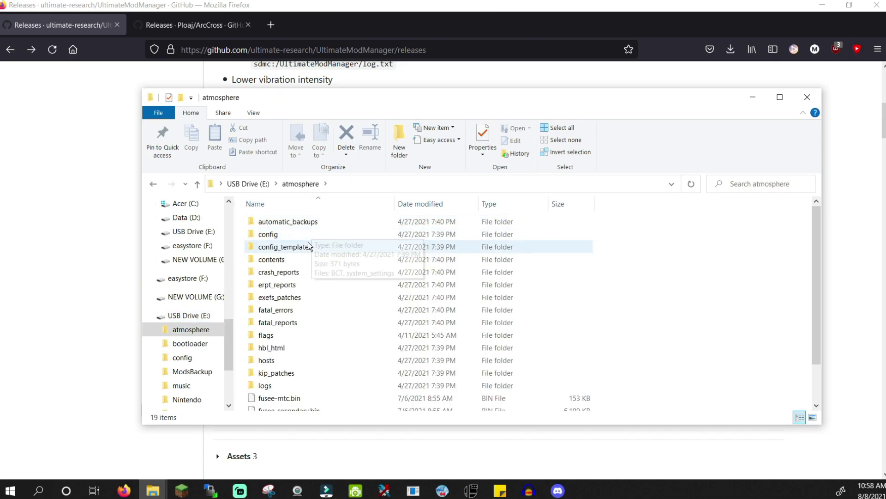
{"action": "double_click", "coordinate": [292, 259]}
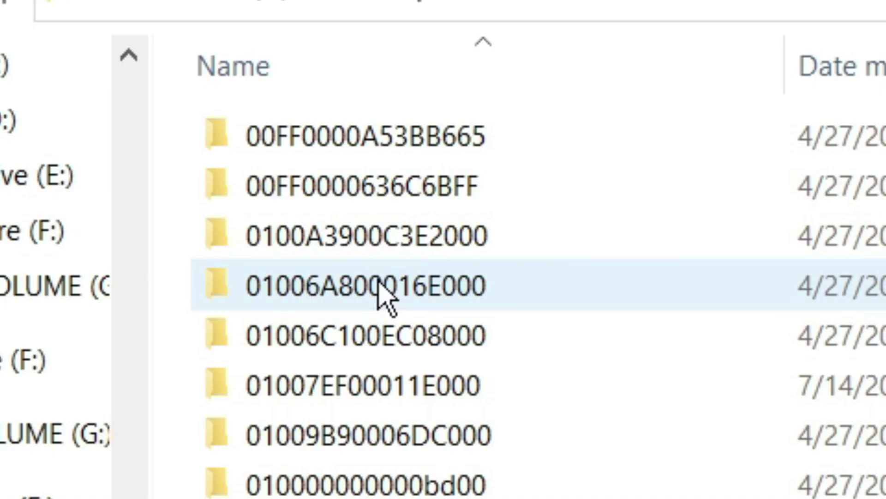
{"action": "mouse_move", "coordinate": [292, 261]}
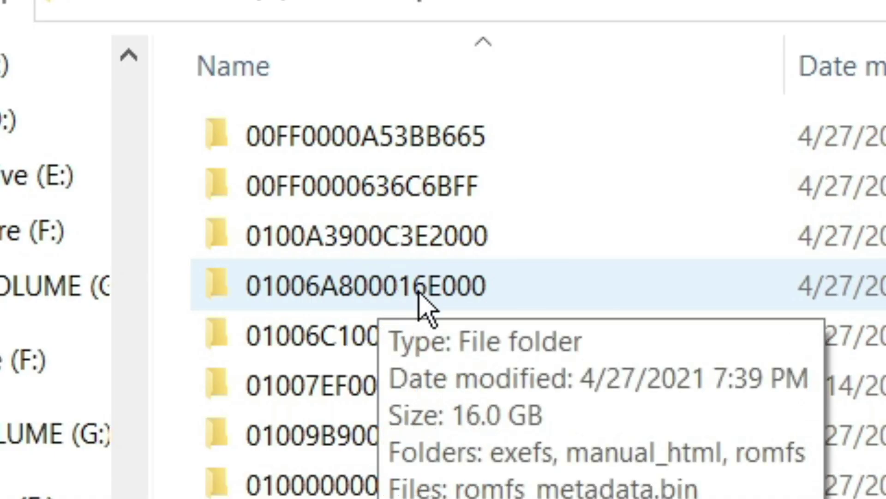
{"action": "double_click", "coordinate": [486, 299]}
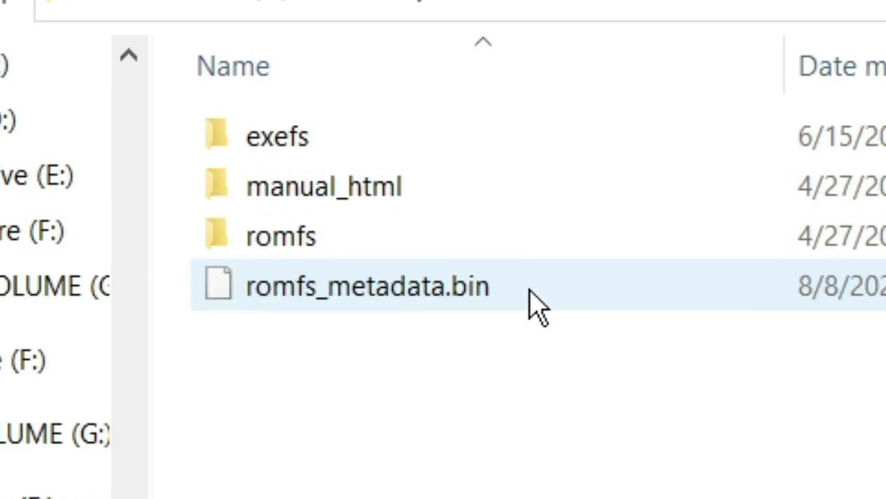
{"action": "double_click", "coordinate": [550, 253]}
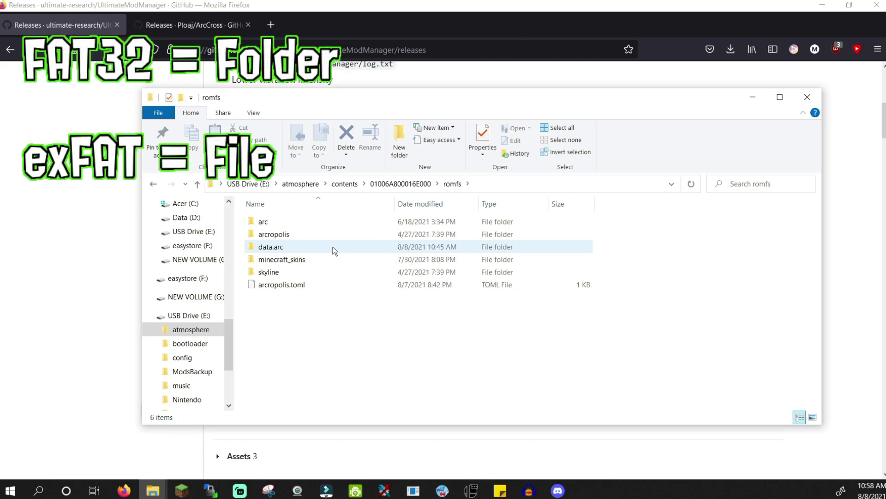
{"action": "mouse_move", "coordinate": [260, 255]}
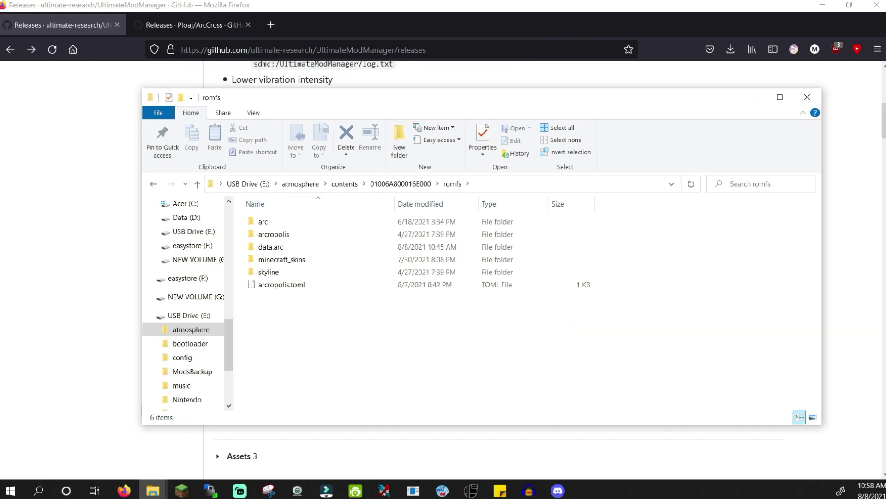
{"action": "key", "text": "alt+Tab"}
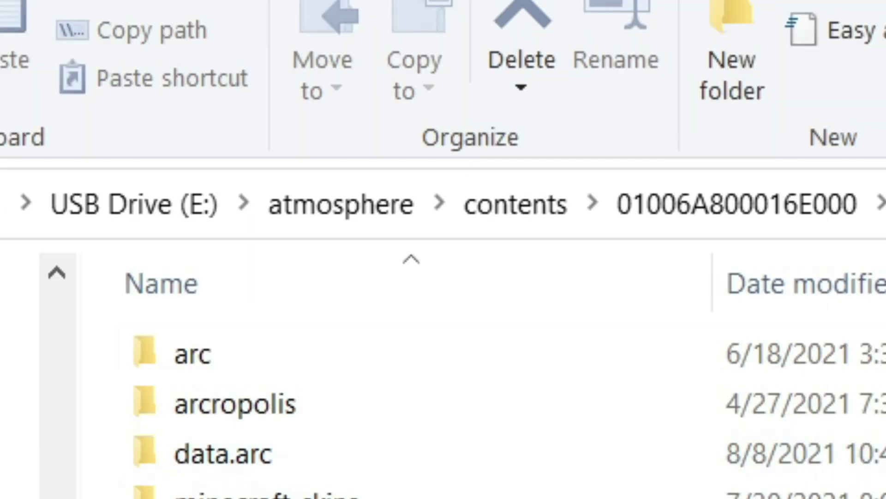
Open cmd in romfs and run copy /b data.arc\* to merge the parts into Desktop\data.arc.
{"action": "left_click", "coordinate": [323, 204]}
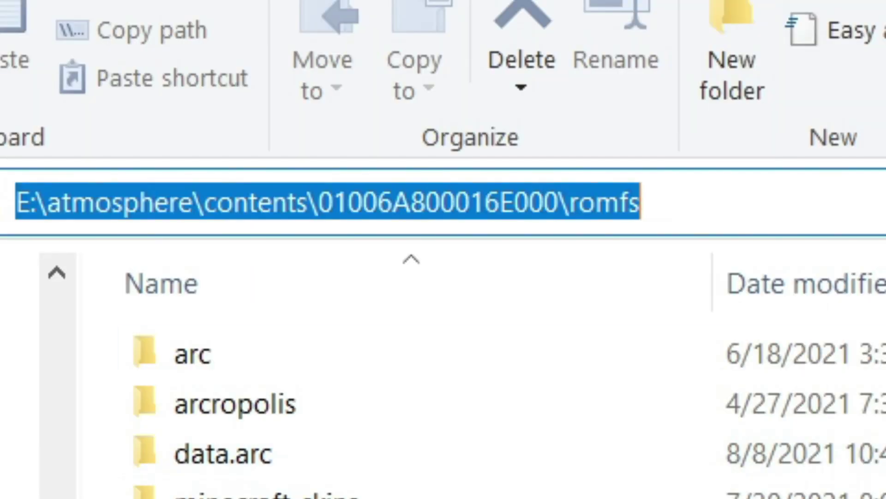
{"action": "type", "text": "cmd"}
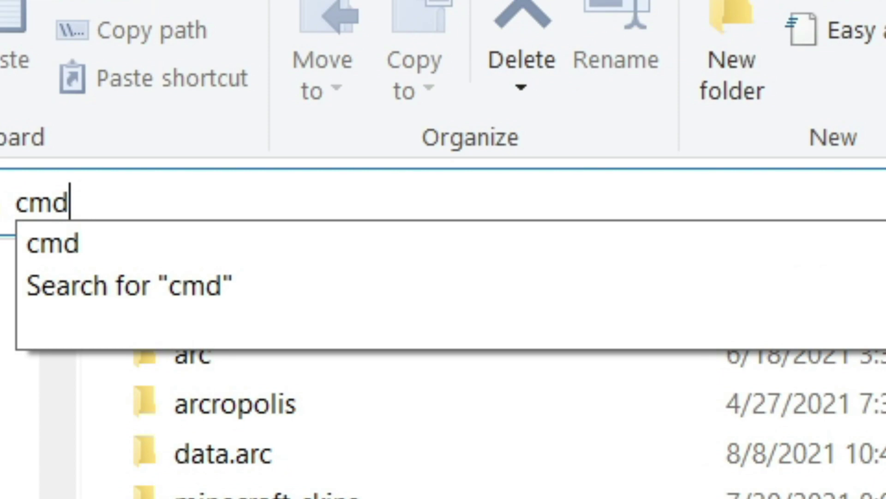
{"action": "key", "text": "Return"}
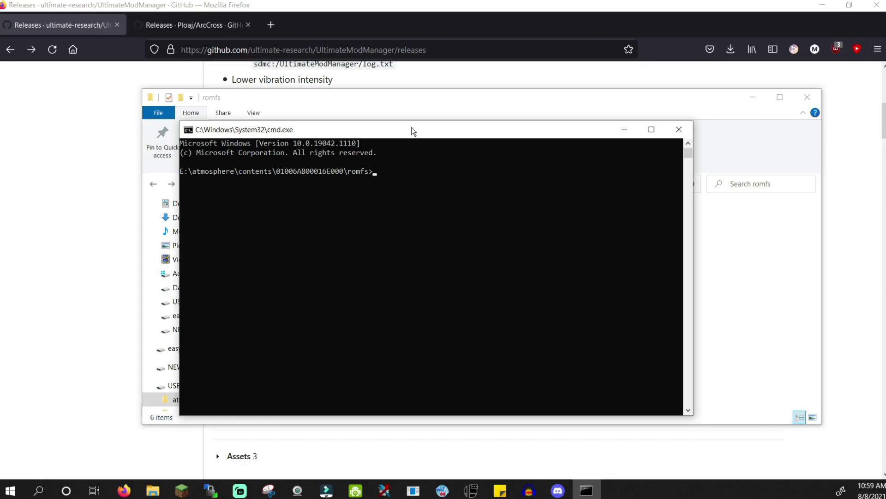
{"action": "type", "text": "copy /b data.arc\\* \"%UserProfile%\\Desktop\\data.arc\""}
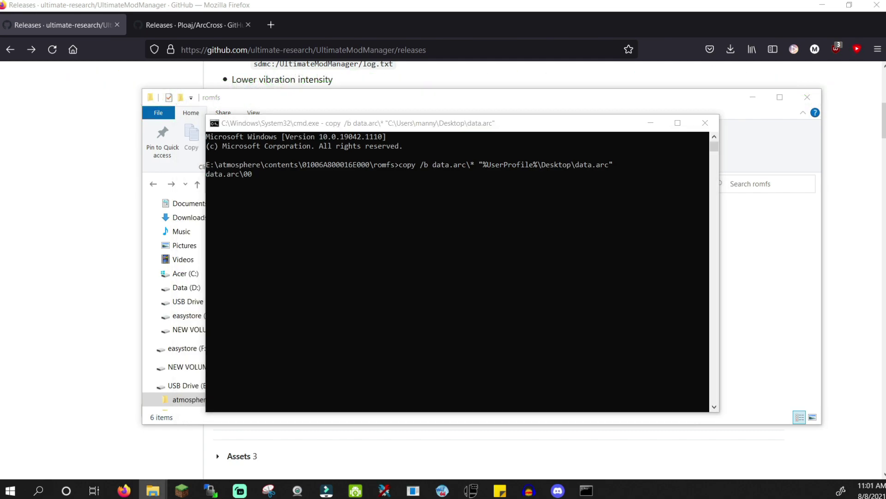
{"action": "left_click", "coordinate": [645, 253]}
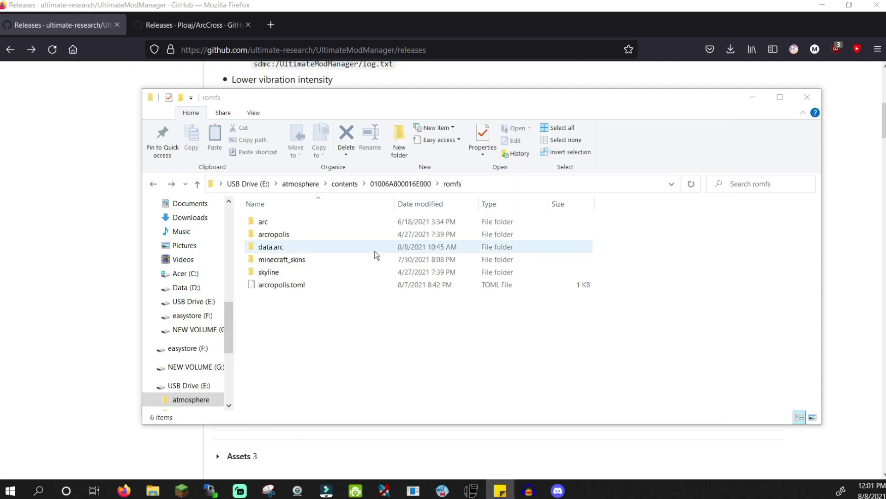
Permanently delete the split data.arc folder from romfs and place the merged data.arc on the desktop.
{"action": "left_click", "coordinate": [274, 249]}
{"action": "key", "text": "Delete"}
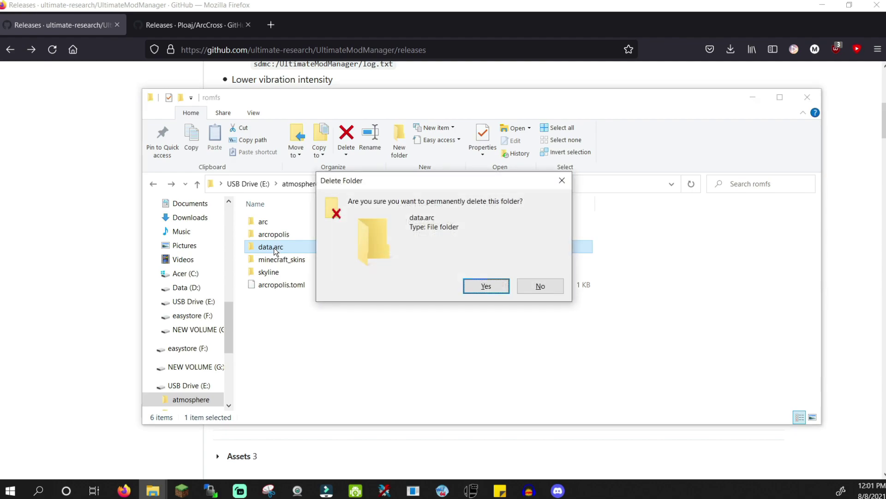
{"action": "key", "text": "Return"}
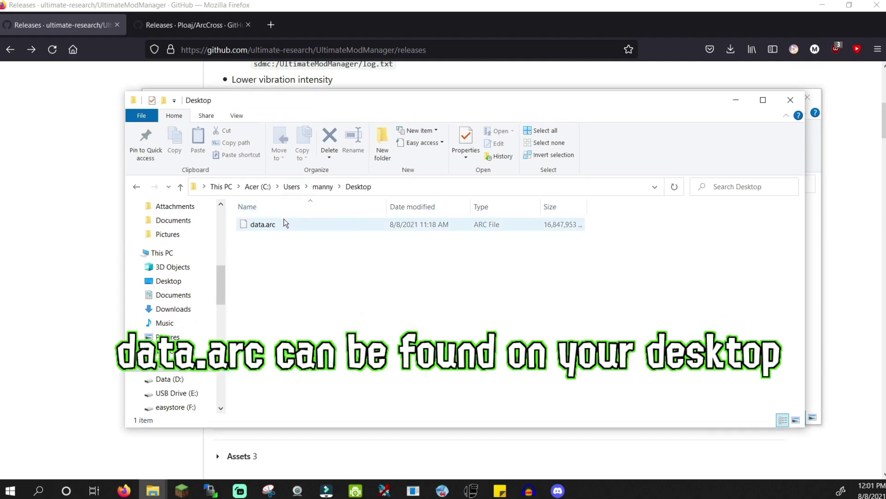
{"action": "left_click", "coordinate": [270, 224]}
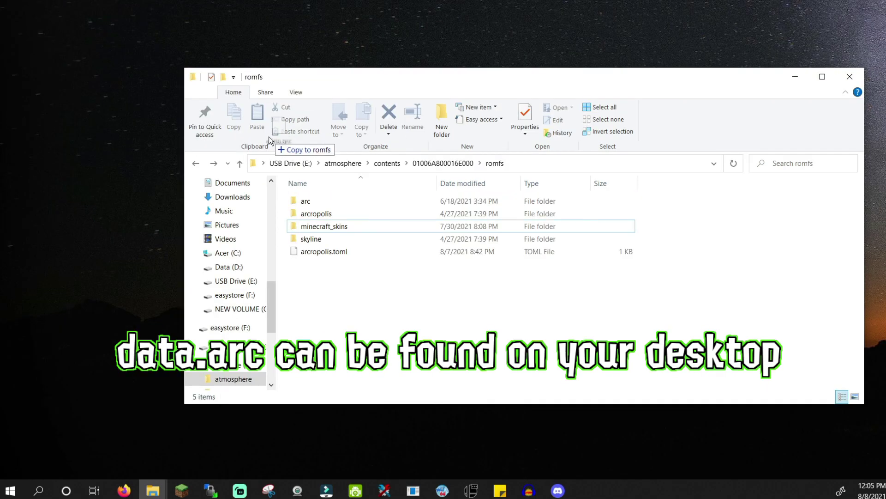
{"action": "left_click_drag", "start_coordinate": [269, 137], "coordinate": [32, 182]}
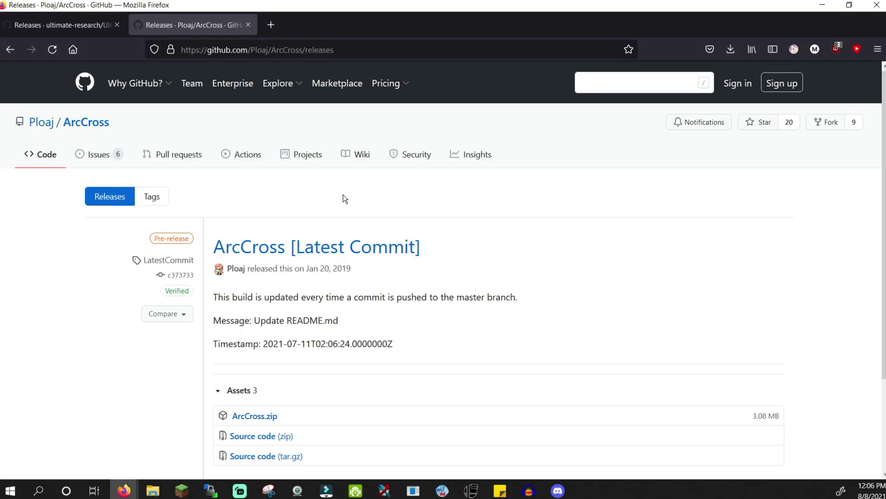
Scroll the ArcCross releases page down to the Assets list.
{"action": "scroll", "coordinate": [343, 198], "scroll_direction": "down", "scroll_amount": 1}
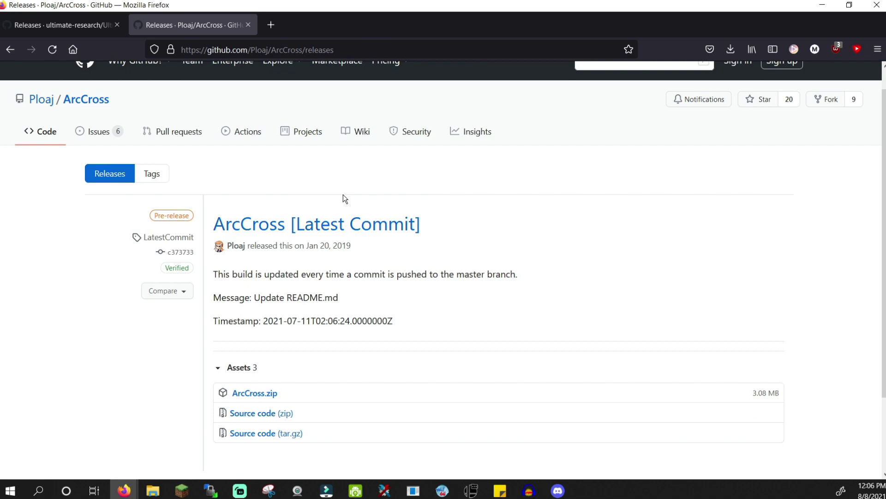
{"action": "scroll", "coordinate": [342, 198], "scroll_direction": "down", "scroll_amount": 3}
Download ArcCross.zip, then move data.arc from the desktop into the CrossArc folder.
{"action": "left_click", "coordinate": [272, 305]}
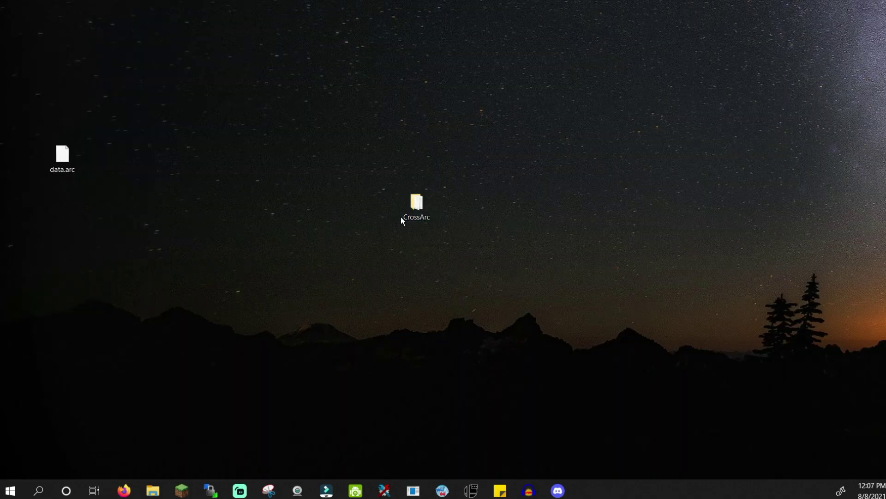
{"action": "double_click", "coordinate": [428, 210]}
{"action": "left_click_drag", "start_coordinate": [64, 163], "coordinate": [354, 365]}
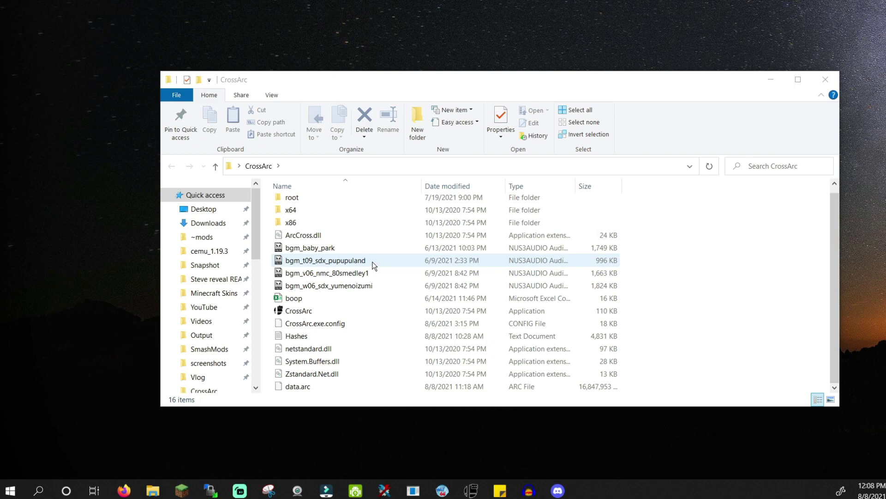
Launch CrossArc and download the latest archive hashes from GitHub.
{"action": "left_click", "coordinate": [320, 315]}
{"action": "double_click", "coordinate": [320, 318]}
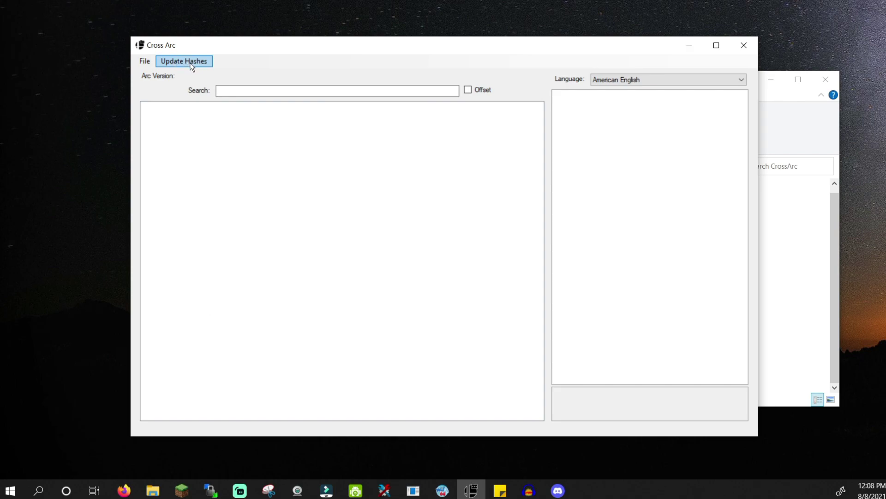
{"action": "left_click", "coordinate": [190, 65]}
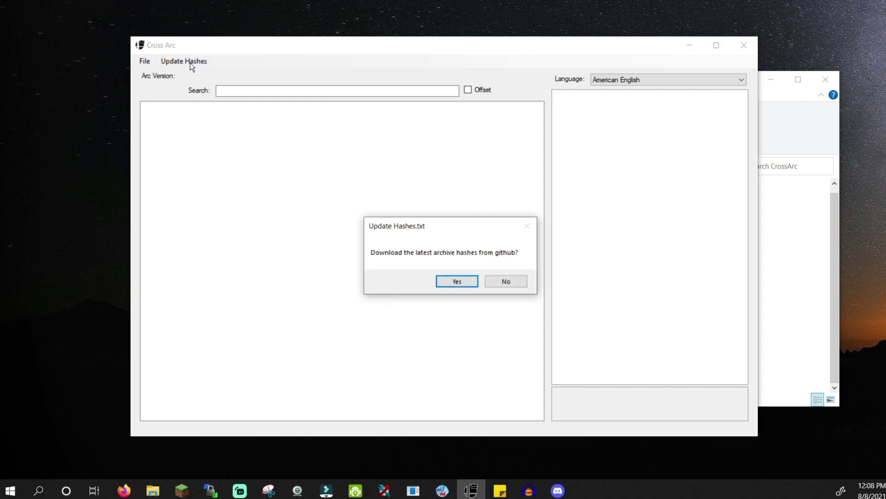
{"action": "left_click", "coordinate": [444, 283]}
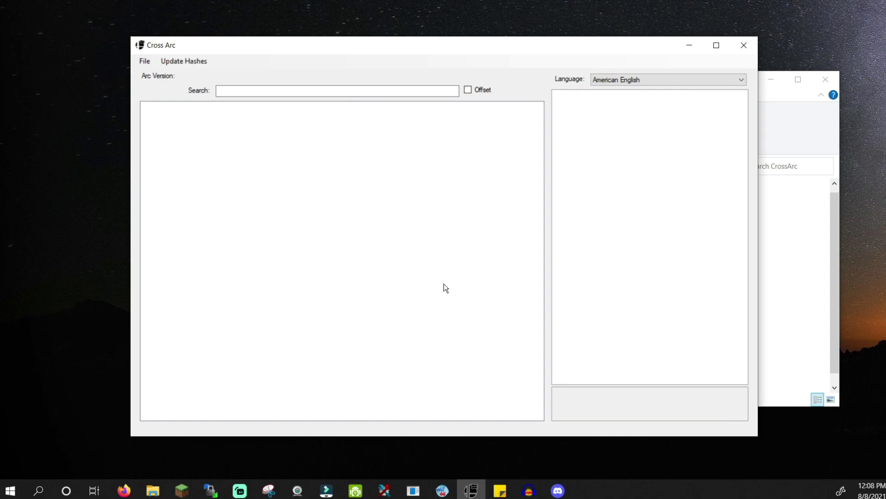
Open data.arc via File > Open ARC, keeping the language on American English.
{"action": "left_click", "coordinate": [144, 61]}
{"action": "left_click", "coordinate": [157, 78]}
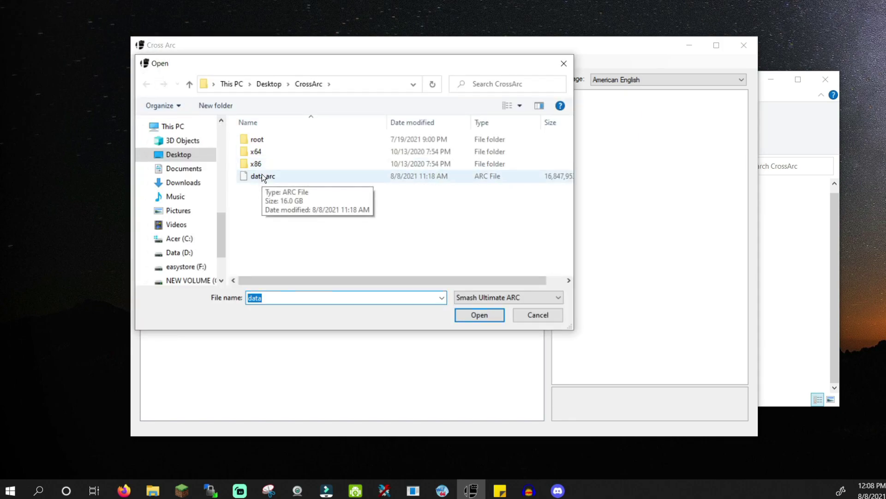
{"action": "double_click", "coordinate": [262, 175]}
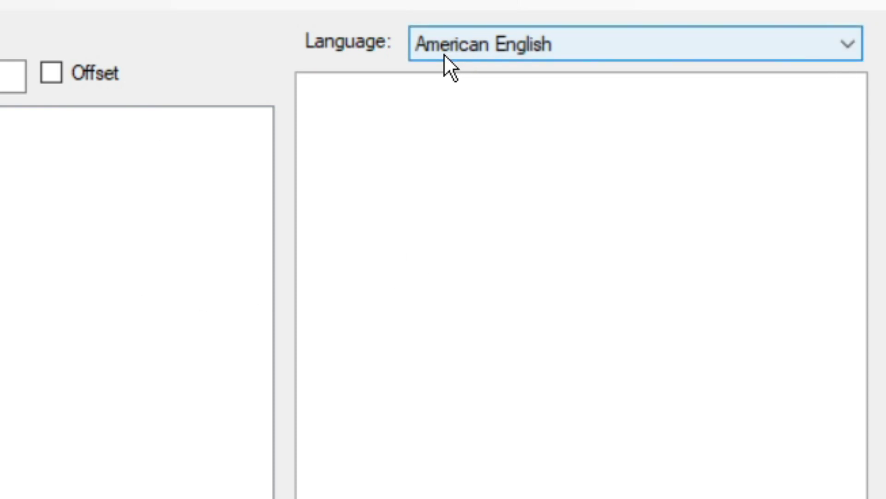
{"action": "left_click", "coordinate": [493, 54]}
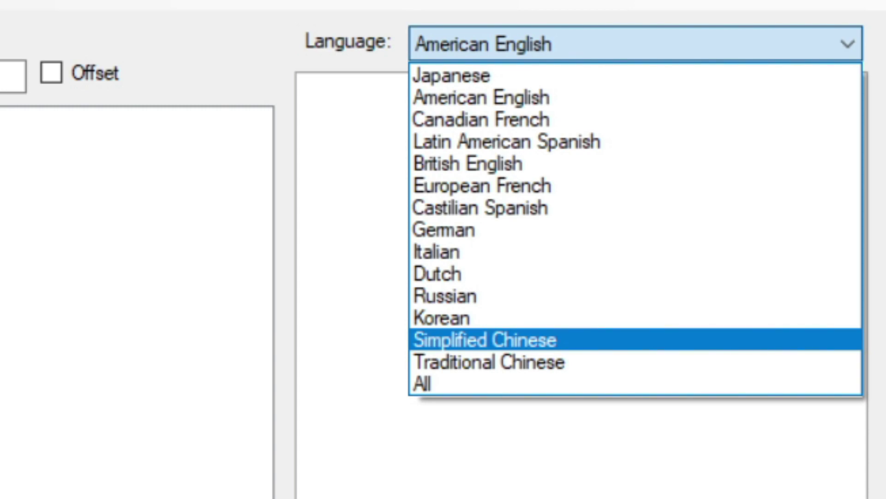
{"action": "key", "text": "Escape"}
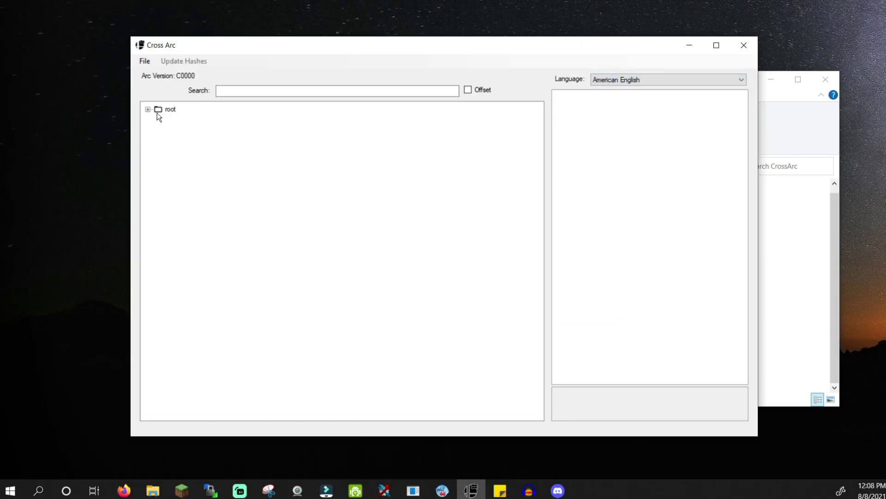
Maximize CrossArc, expand root > ui > message, and extract all its msbt files.
{"action": "double_click", "coordinate": [158, 111]}
{"action": "left_click", "coordinate": [717, 45]}
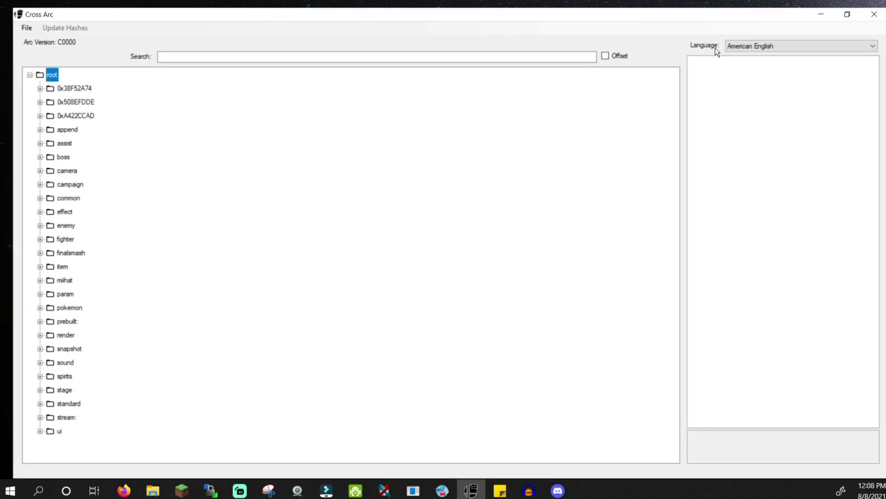
{"action": "left_click", "coordinate": [24, 431]}
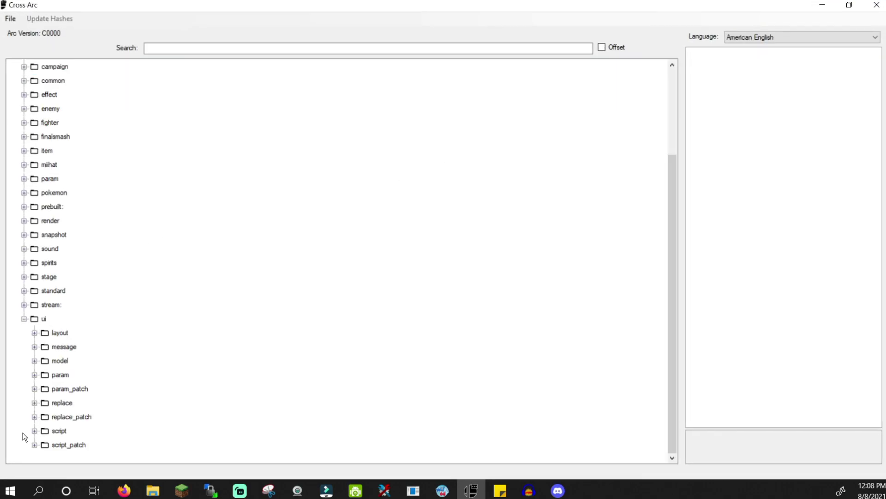
{"action": "left_click", "coordinate": [34, 346]}
{"action": "right_click", "coordinate": [67, 266]}
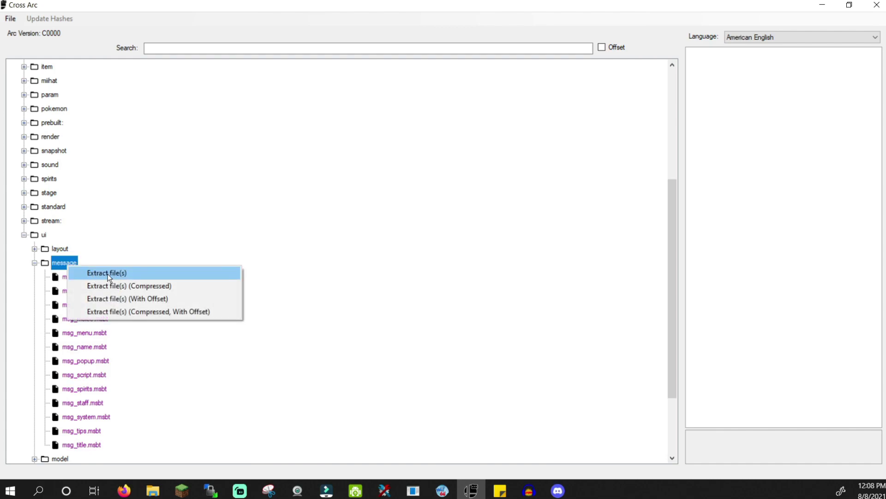
{"action": "left_click", "coordinate": [95, 274]}
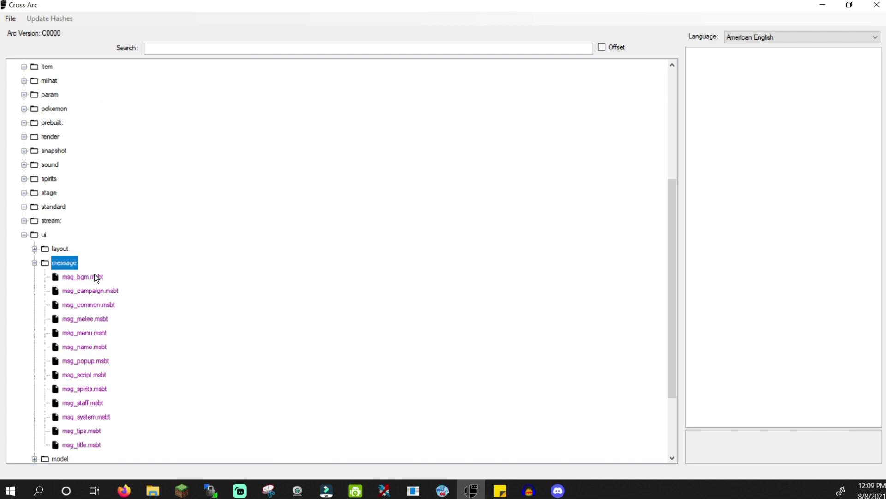
{"action": "left_click", "coordinate": [96, 277]}
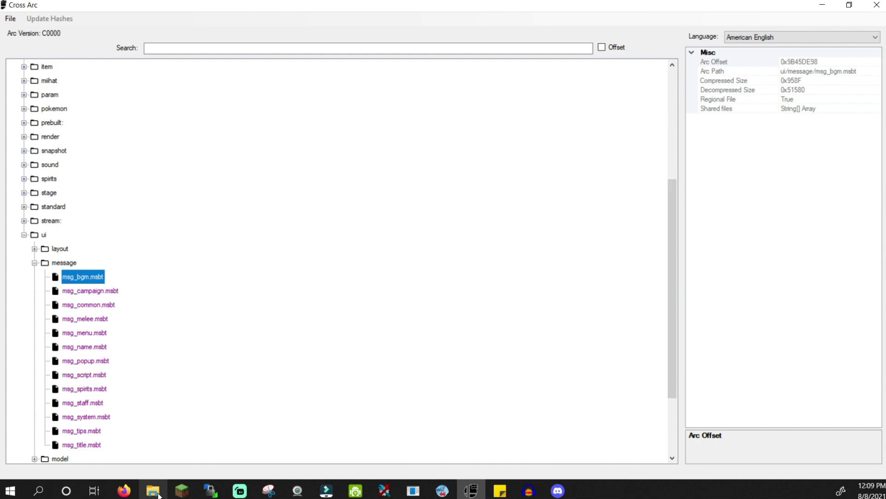
In File Explorer, open the extracted CrossArc root > ui > message folder.
{"action": "left_click", "coordinate": [158, 493]}
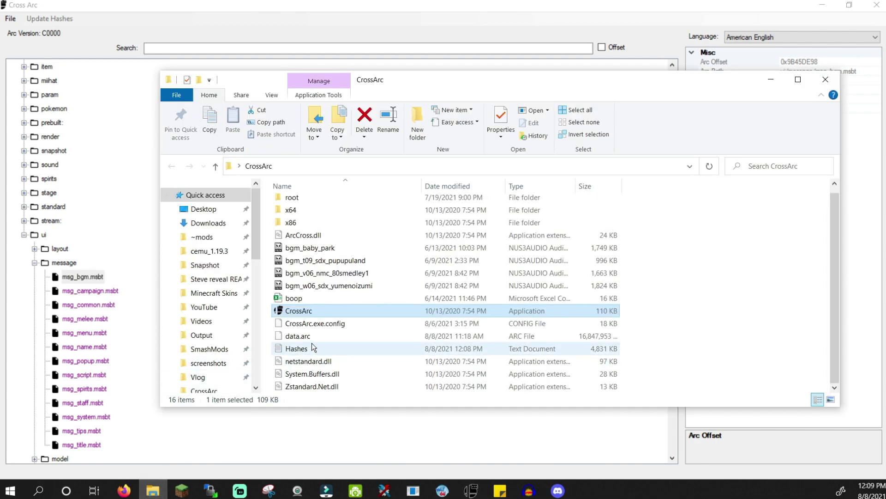
{"action": "double_click", "coordinate": [303, 197]}
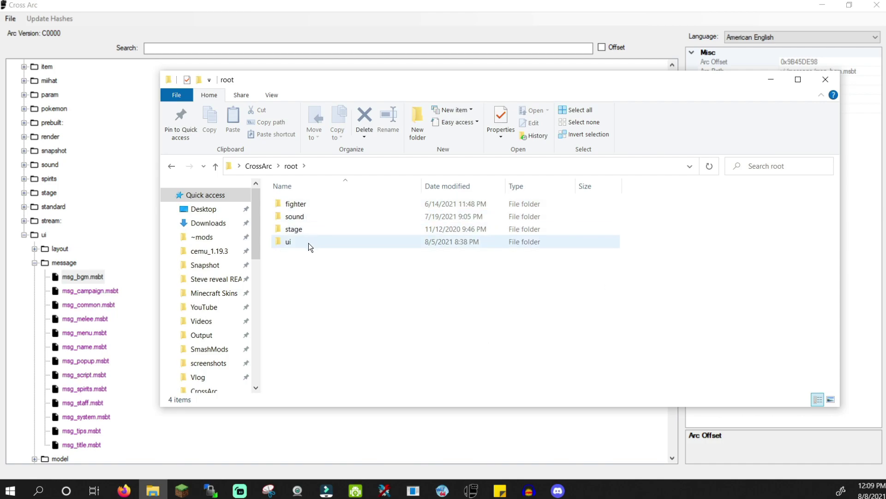
{"action": "double_click", "coordinate": [308, 241]}
{"action": "double_click", "coordinate": [311, 204]}
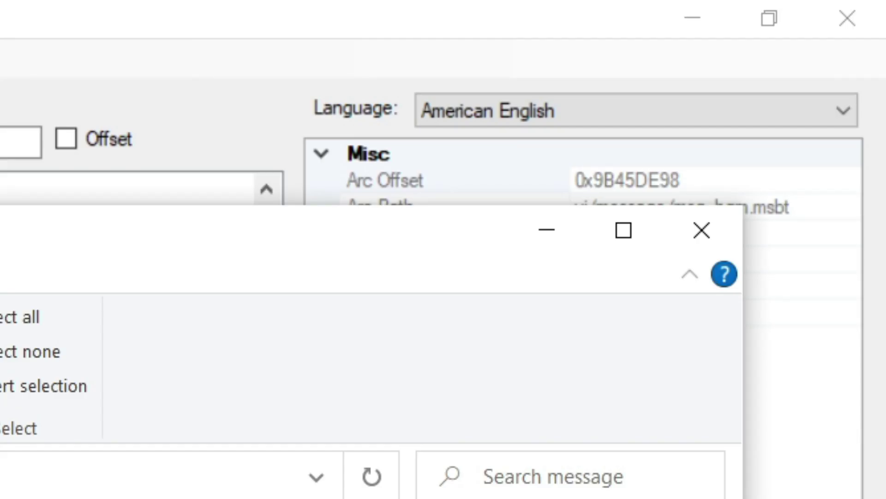
Rename msg_bgm+us_en.msbt to msg_bgm.msbt by removing the +us_en suffix.
{"action": "right_click", "coordinate": [425, 188]}
{"action": "key", "text": "m"}
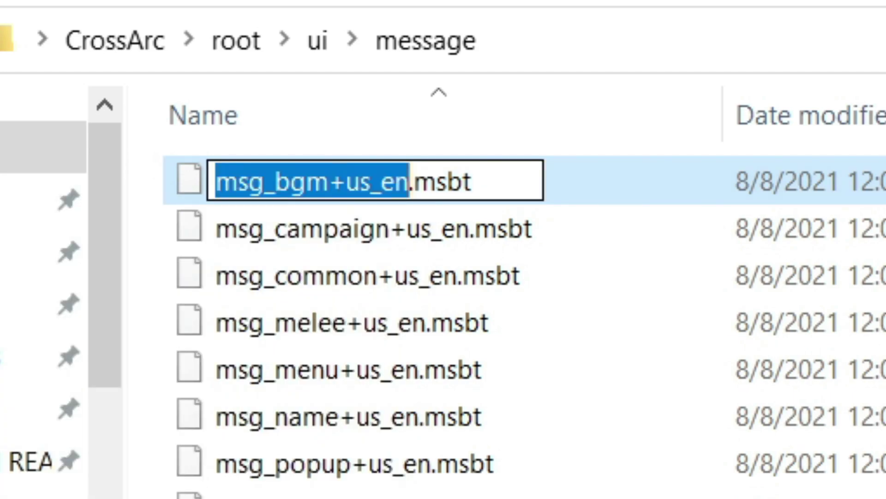
{"action": "key", "text": "Right"}
{"action": "key", "text": "BackSpace"}
{"action": "key", "text": "BackSpace"}
{"action": "key", "text": "BackSpace"}
{"action": "key", "text": "BackSpace"}
{"action": "key", "text": "BackSpace"}
{"action": "key", "text": "BackSpace"}
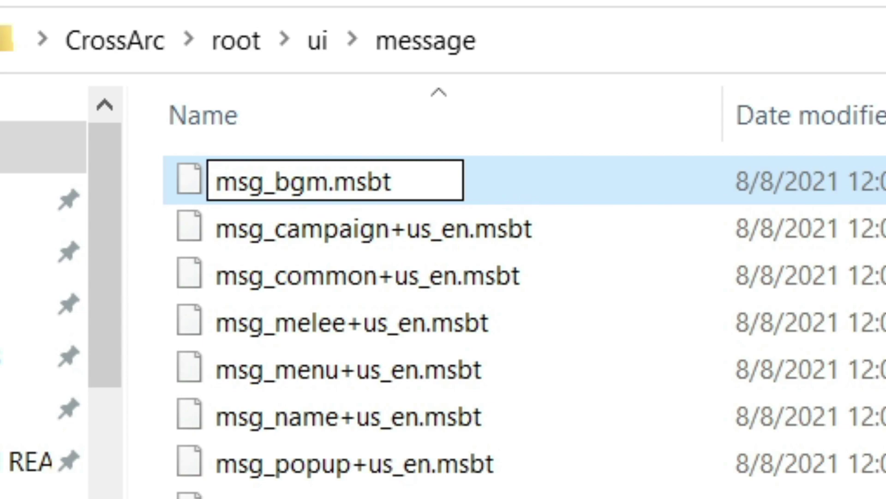
{"action": "key", "text": "Return"}
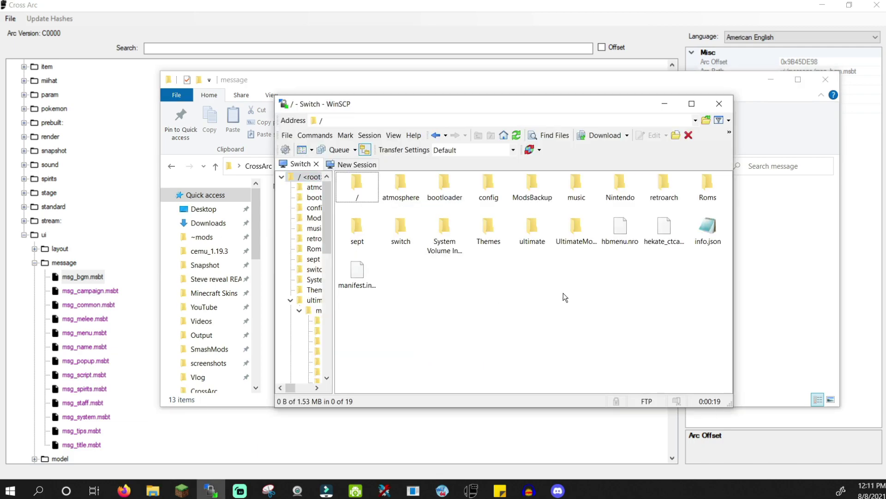
In WinSCP, open the Switch folder /ultimate/mods/CrossArcTest.
{"action": "double_click", "coordinate": [534, 236]}
{"action": "double_click", "coordinate": [401, 200]}
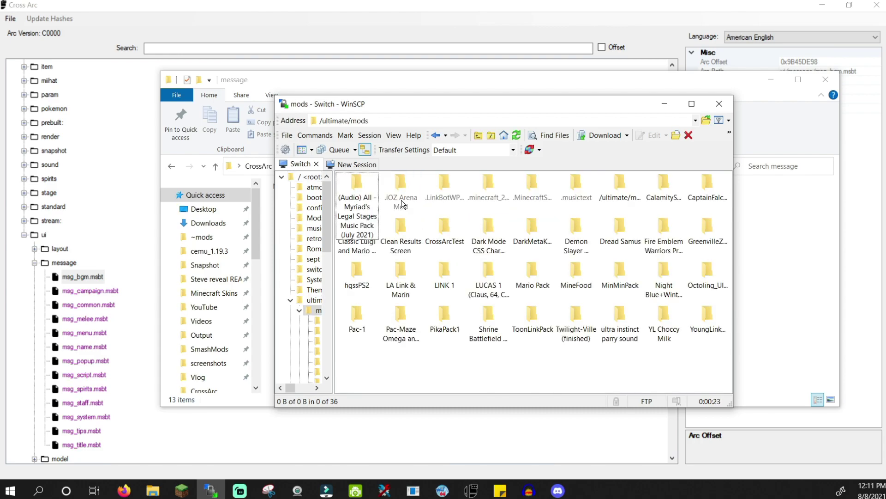
{"action": "double_click", "coordinate": [443, 234]}
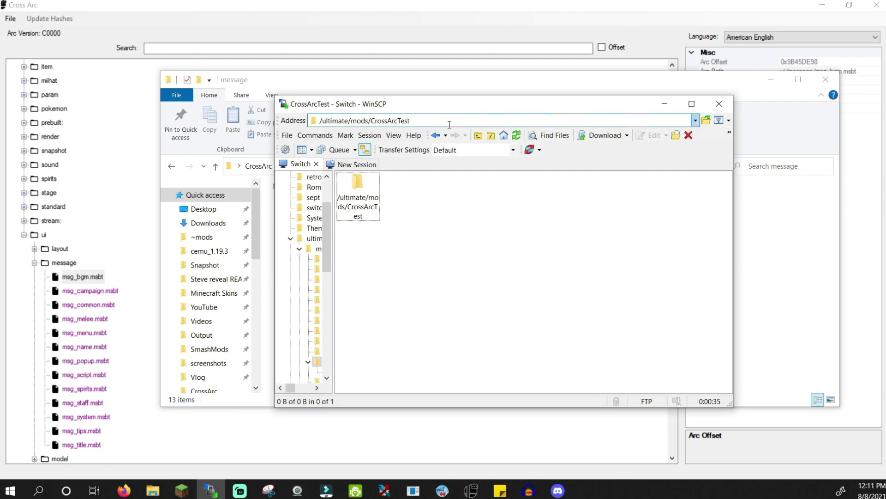
Arrange the windows, then drag the ui folder from Explorer's root folder into CrossArcTest.
{"action": "left_click_drag", "start_coordinate": [434, 107], "coordinate": [198, 123]}
{"action": "left_click_drag", "start_coordinate": [325, 75], "coordinate": [447, 107]}
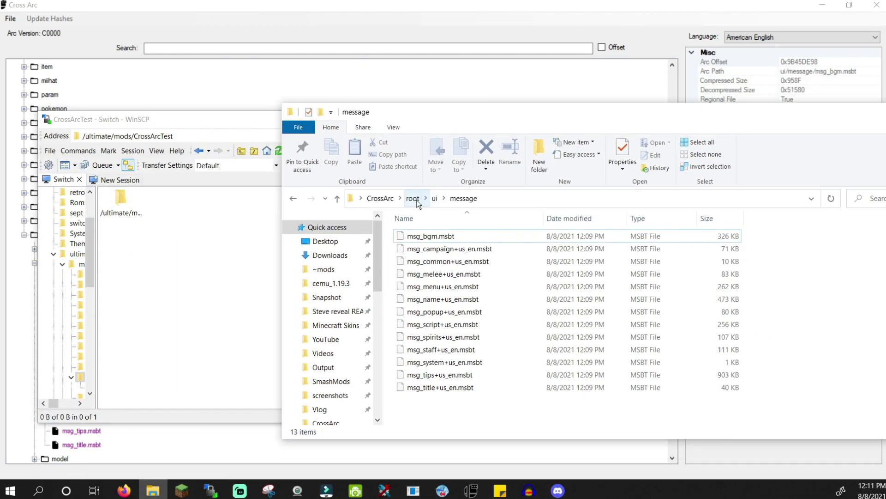
{"action": "left_click", "coordinate": [412, 199]}
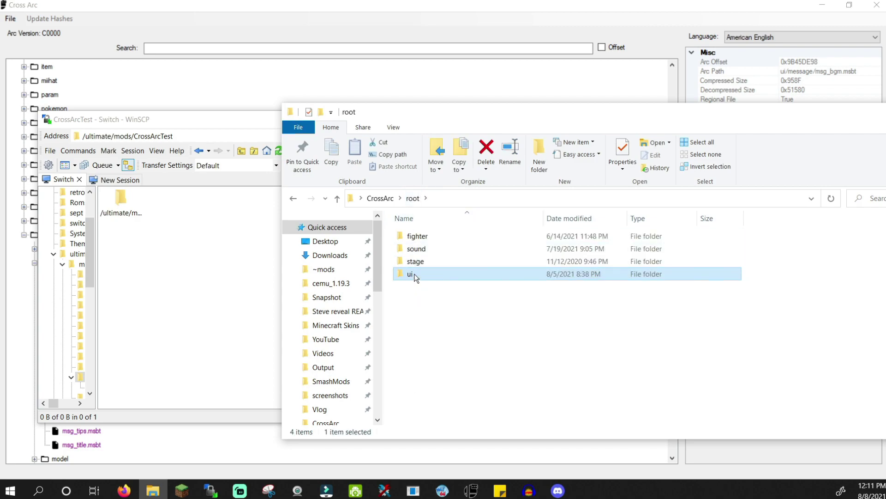
{"action": "left_click_drag", "start_coordinate": [408, 277], "coordinate": [229, 280]}
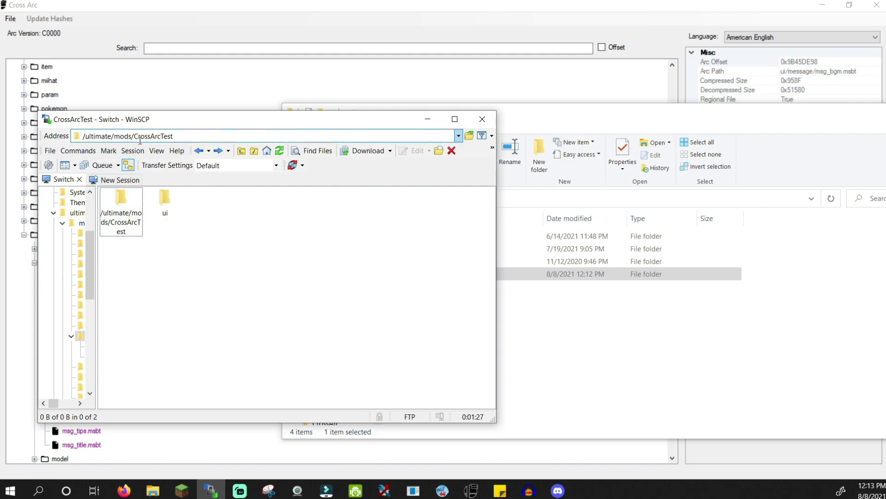
Move WinSCP aside, scroll the Cross Arc tree back to the top, and bring Cross Arc forward.
{"action": "left_click", "coordinate": [517, 348]}
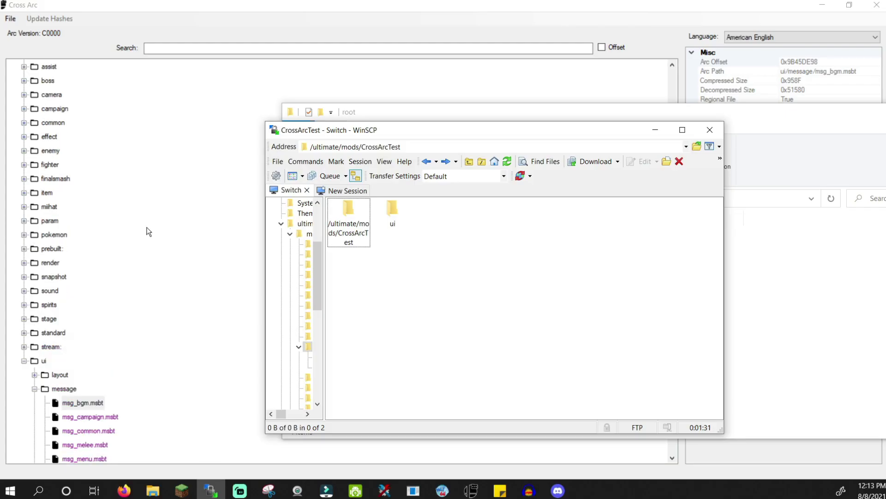
{"action": "scroll", "coordinate": [148, 231], "scroll_direction": "up", "scroll_amount": 2}
{"action": "scroll", "coordinate": [148, 231], "scroll_direction": "down", "scroll_amount": 7}
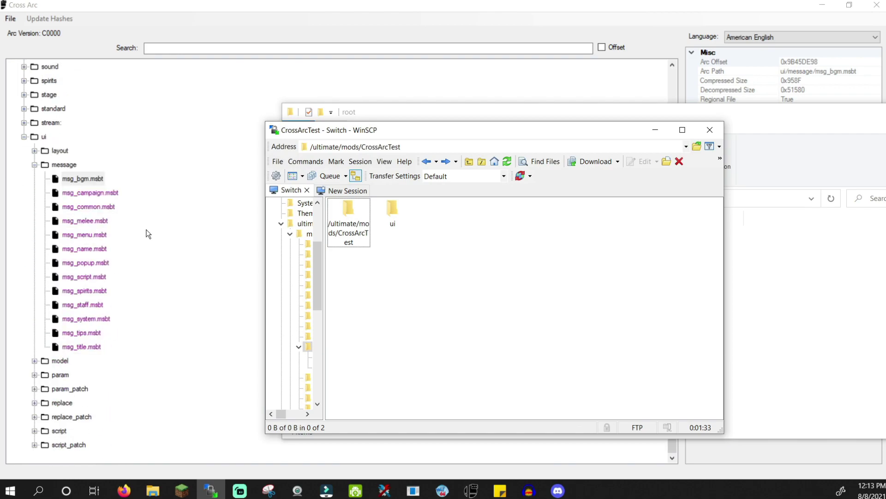
{"action": "scroll", "coordinate": [149, 233], "scroll_direction": "up", "scroll_amount": 7}
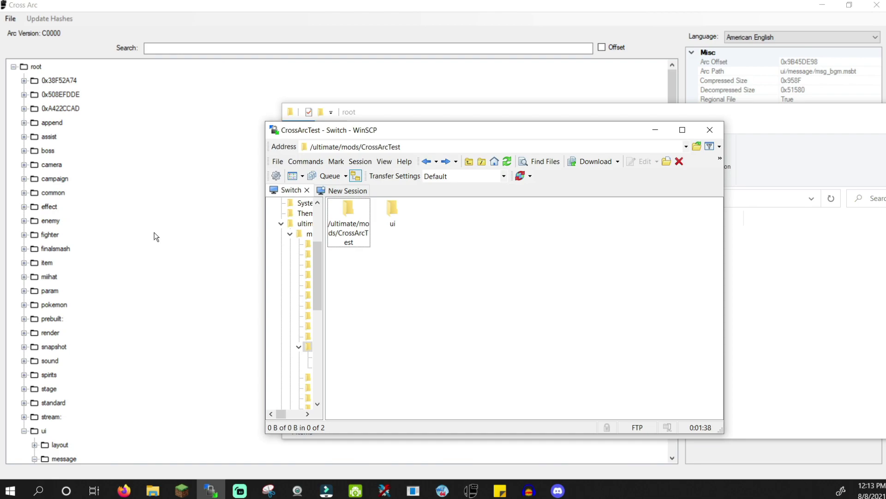
{"action": "left_click", "coordinate": [305, 20]}
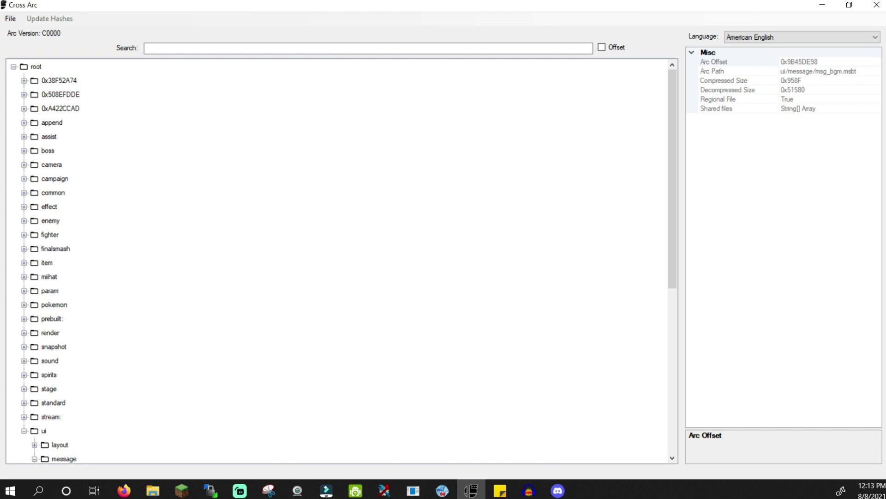
{"action": "key", "text": "alt+Tab"}
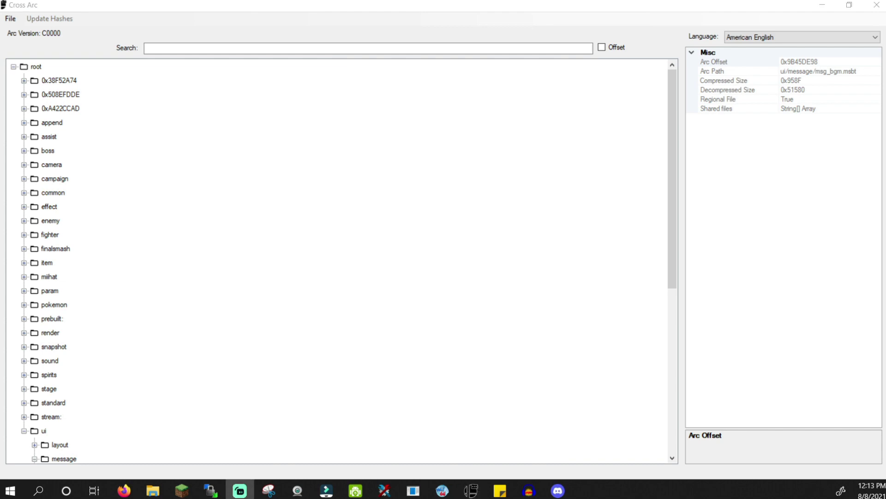